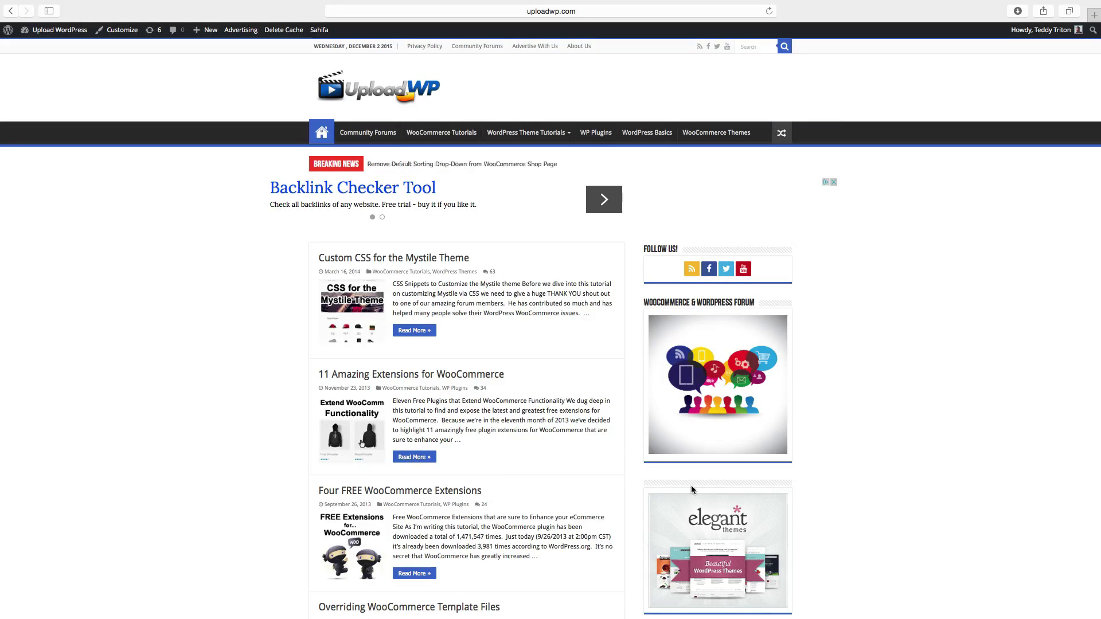
# Scroll down the live front page past the sidebar toward the footer
pyautogui.scroll(-15, 690, 486)
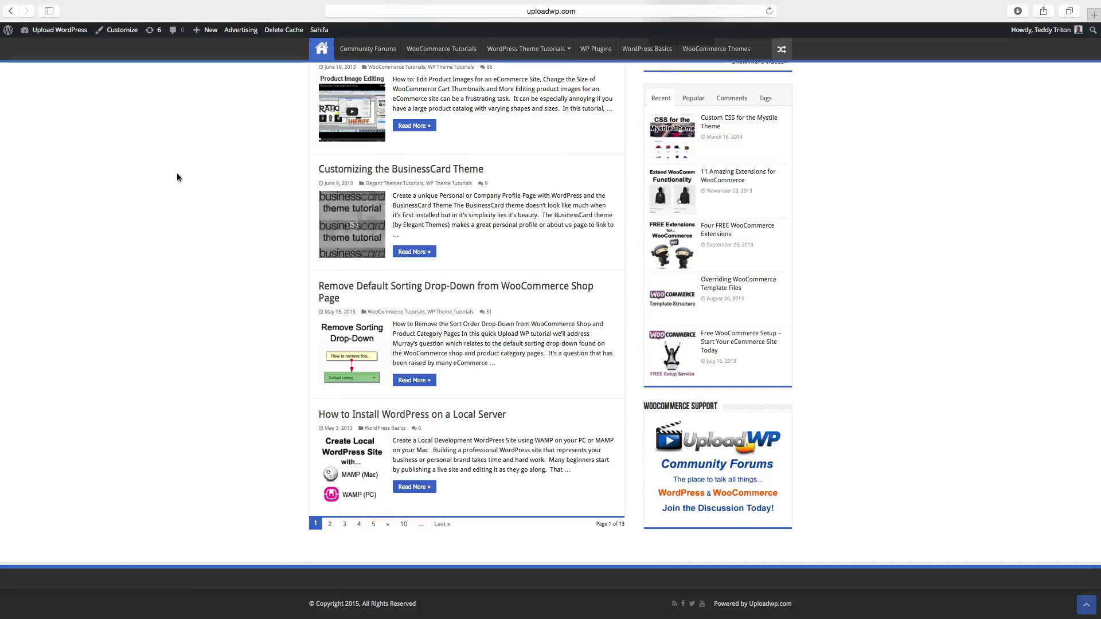
# Go to the Widgets admin page and scroll the Available Widgets list to locate Recent Comments
pyautogui.moveTo(49, 35)
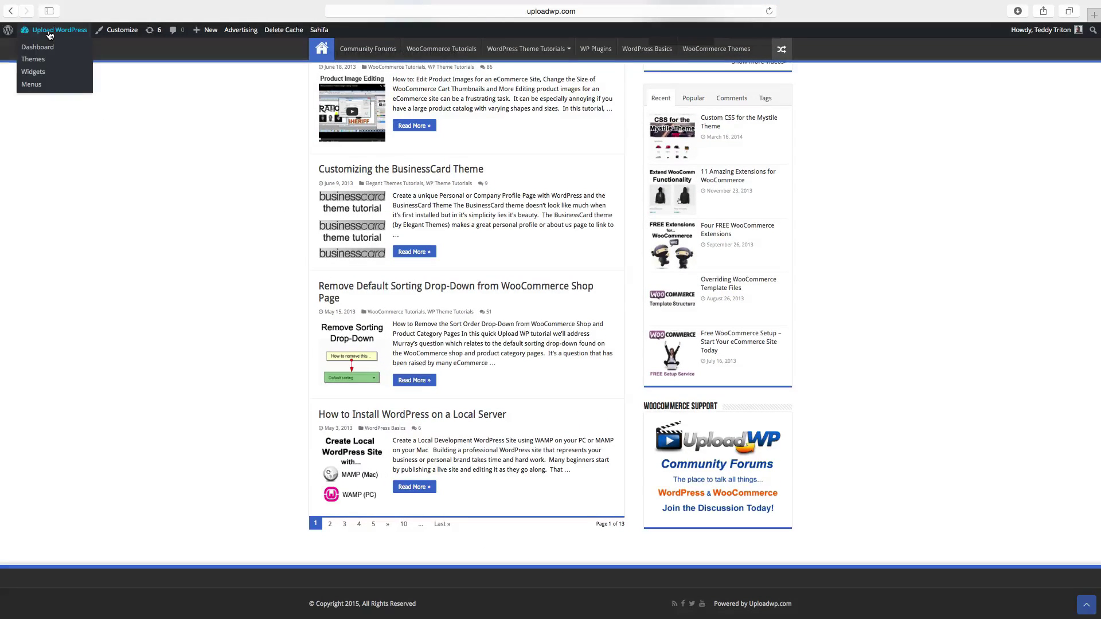
pyautogui.click(34, 72)
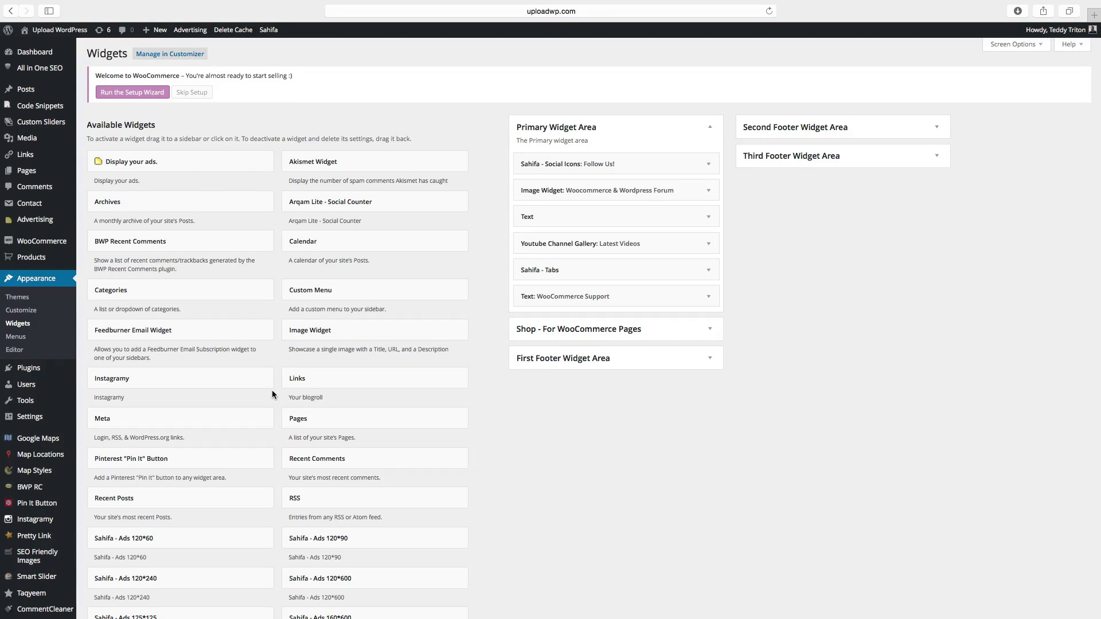
pyautogui.scroll(-5, 271, 390)
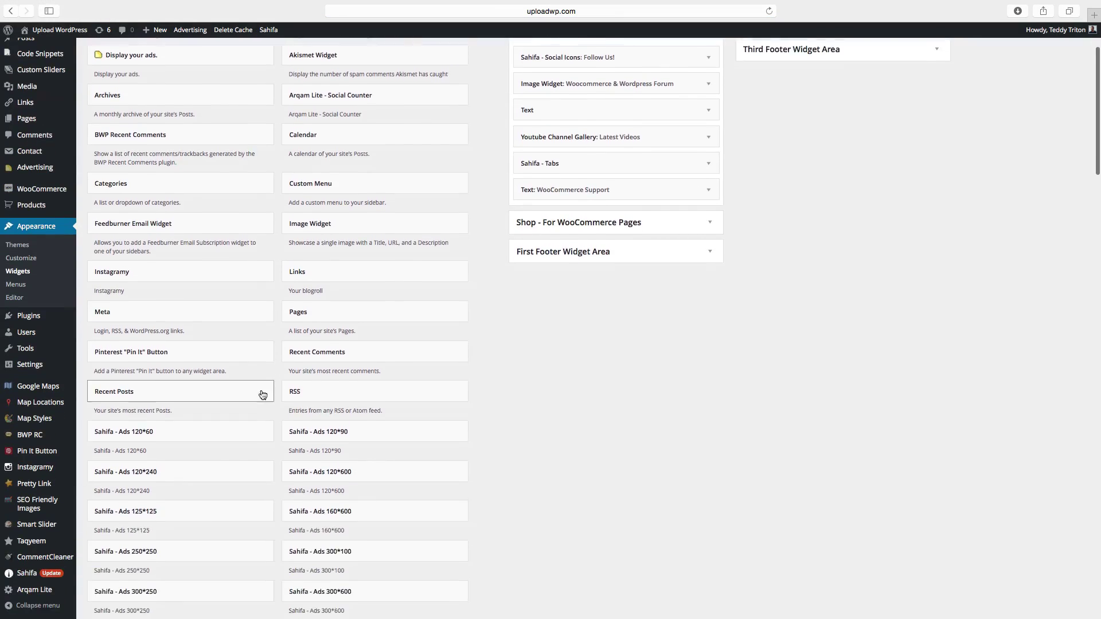
pyautogui.scroll(4, 485, 264)
pyautogui.scroll(2, 485, 268)
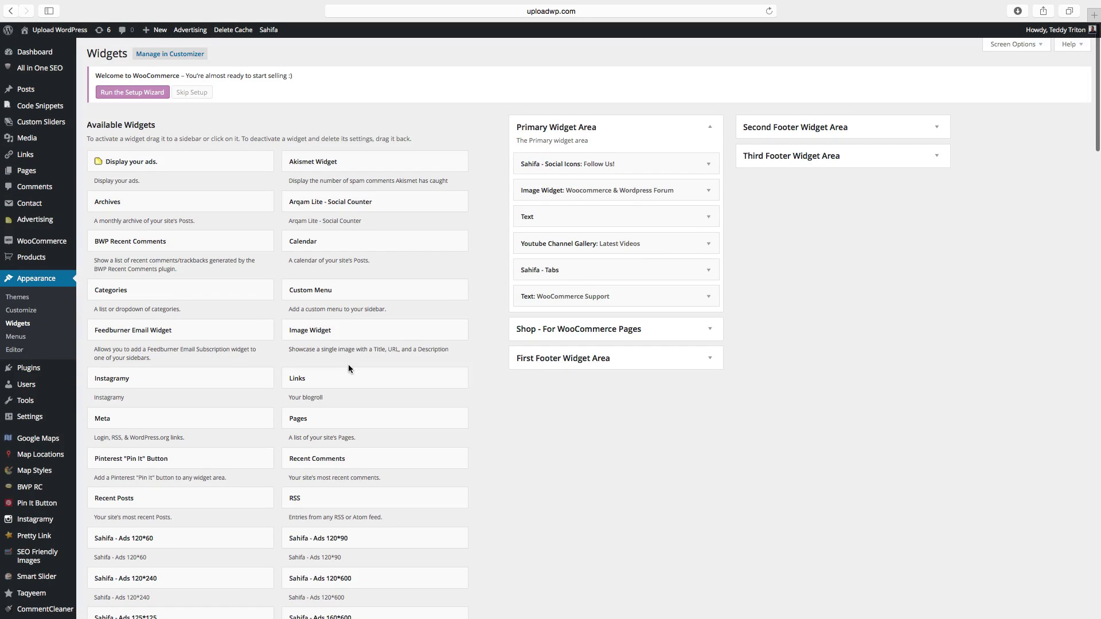
pyautogui.scroll(-3, 318, 390)
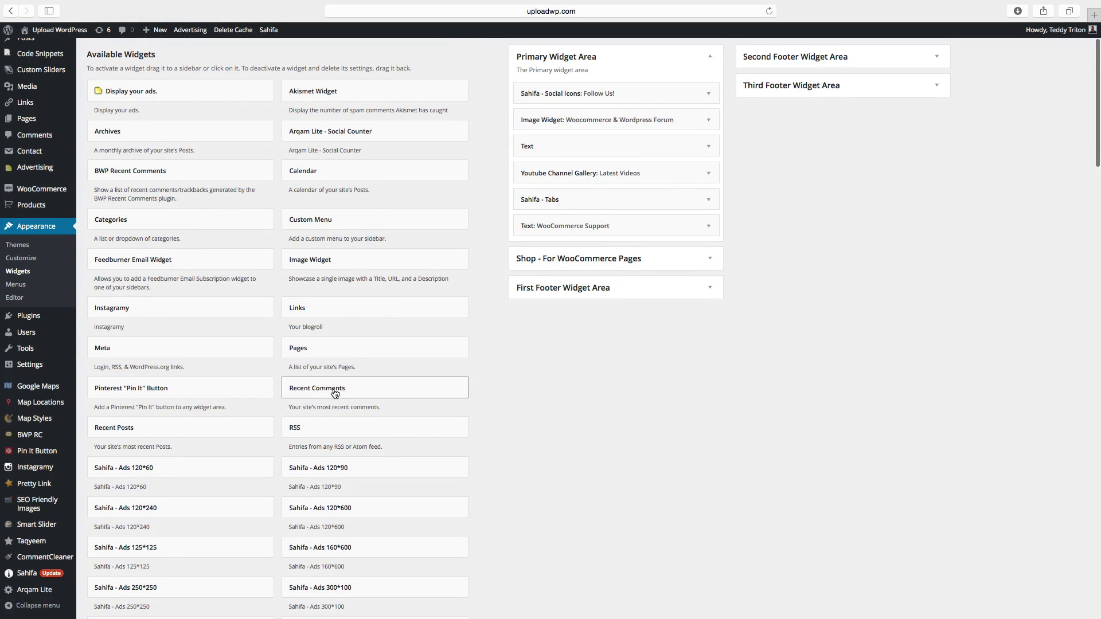
# Add the Recent Comments widget to the Primary Widget Area
pyautogui.click(335, 393)
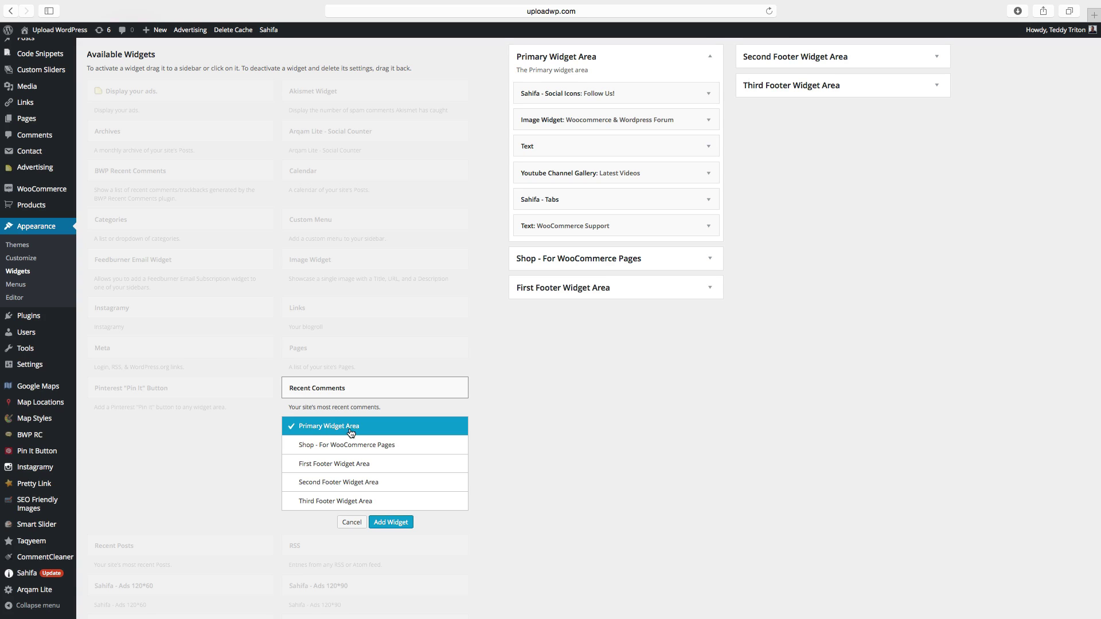
pyautogui.click(387, 523)
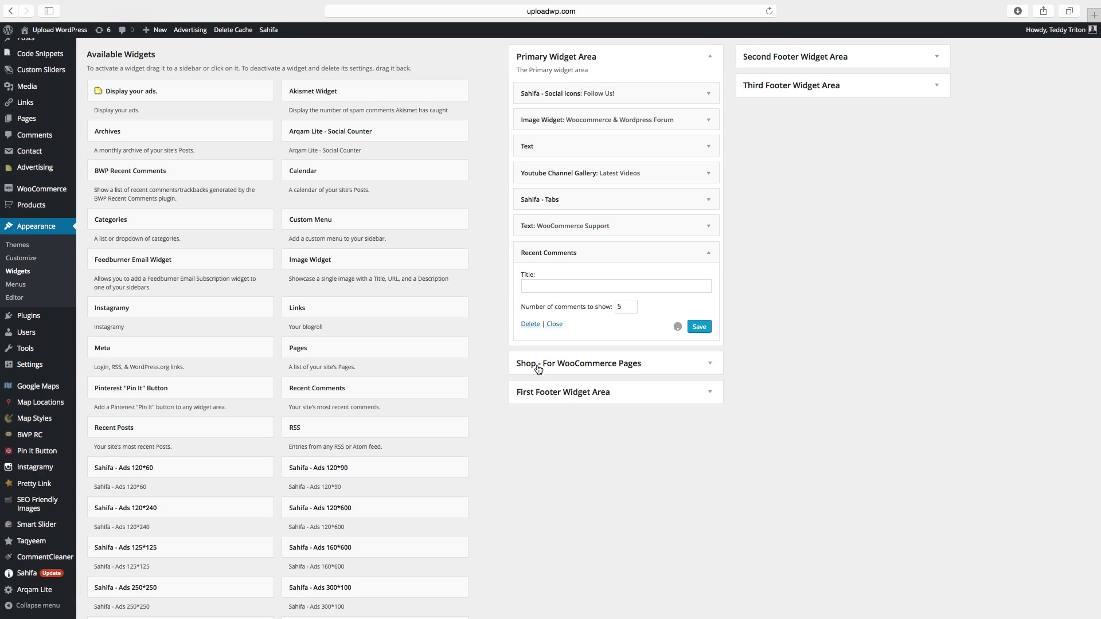
pyautogui.scroll(-1, 570, 279)
pyautogui.scroll(3, 571, 287)
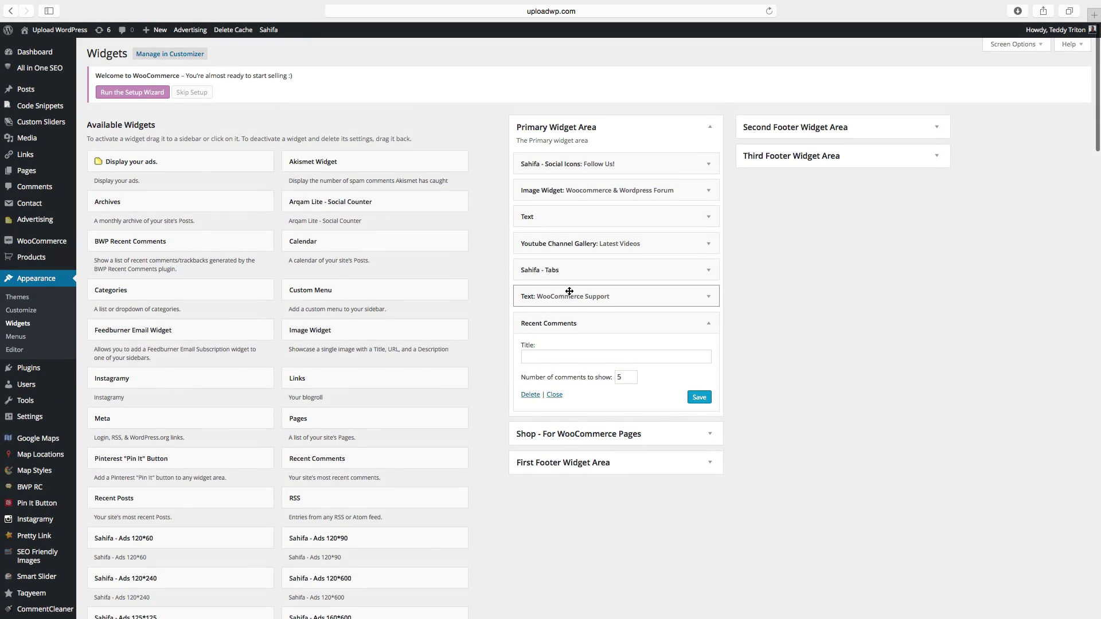
# Enter 'Recent Comments' as the new widget's title
pyautogui.click(544, 355)
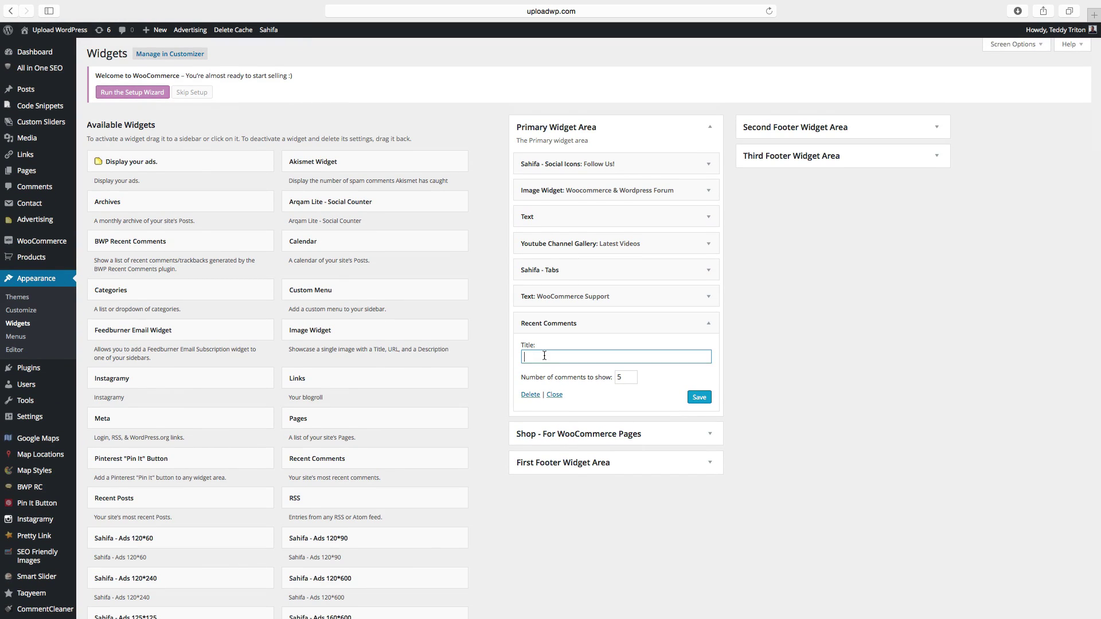
pyautogui.write('Rec')
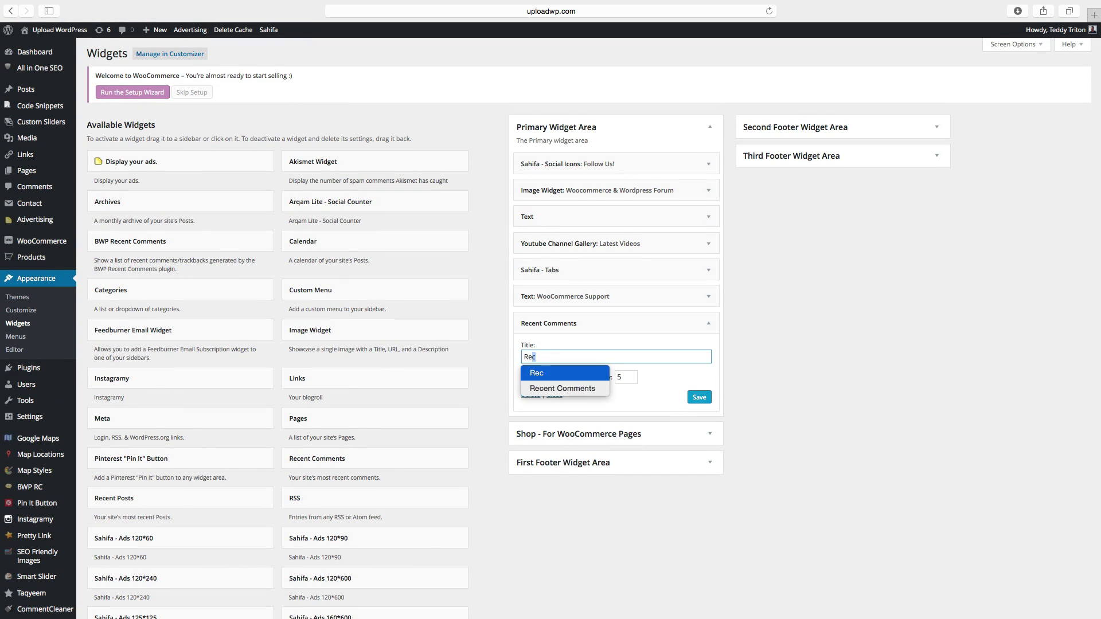
pyautogui.press('Escape')
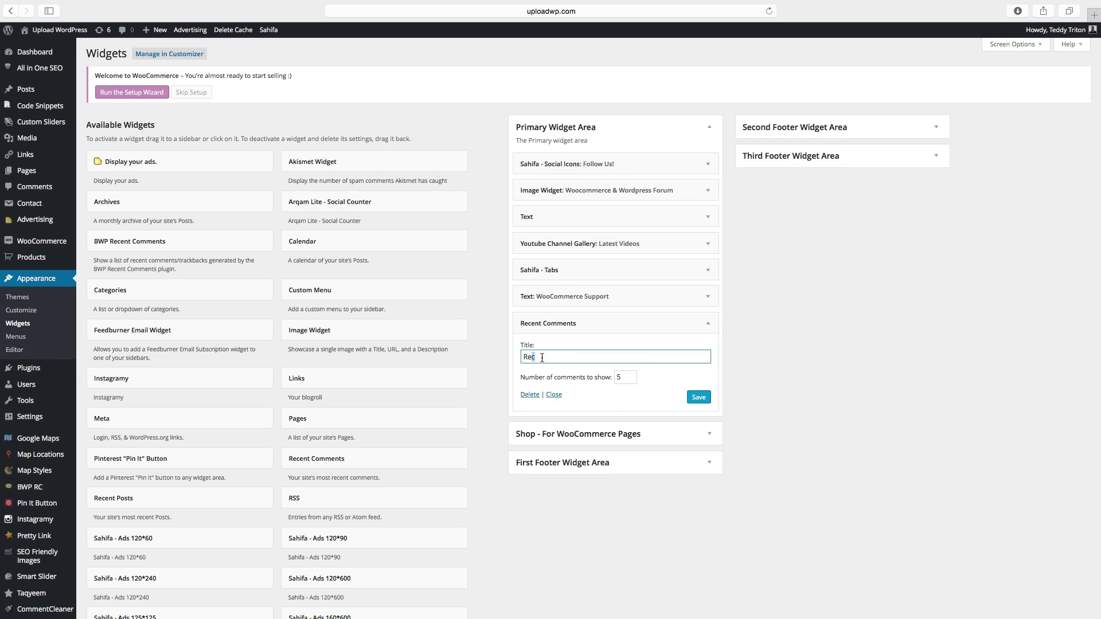
pyautogui.scroll(-1, 542, 357)
pyautogui.write('en')
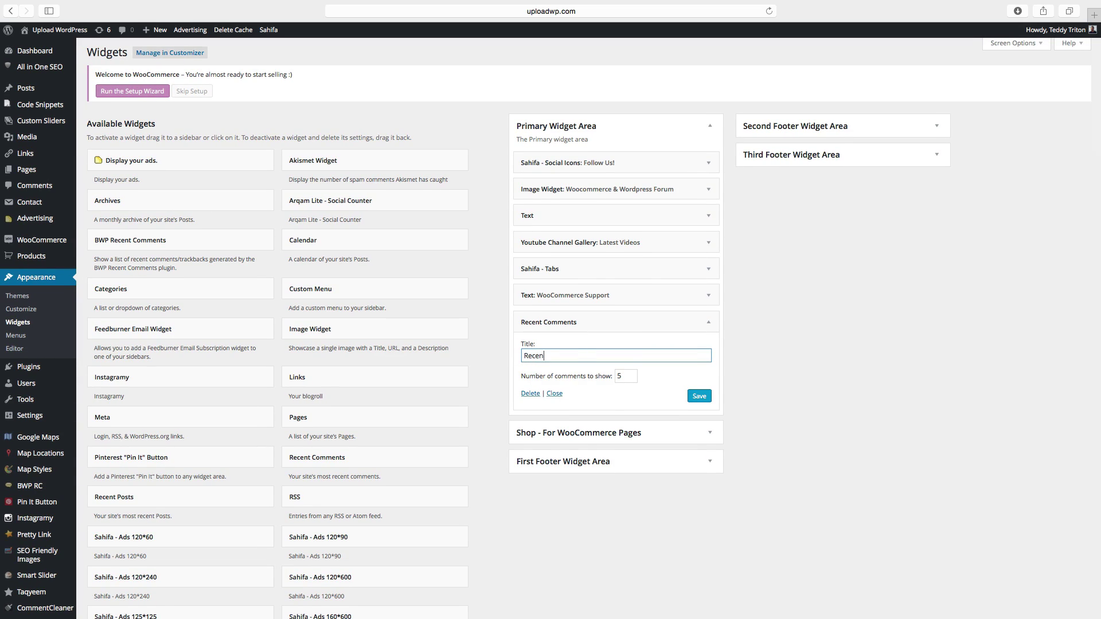
pyautogui.write('t Comments')
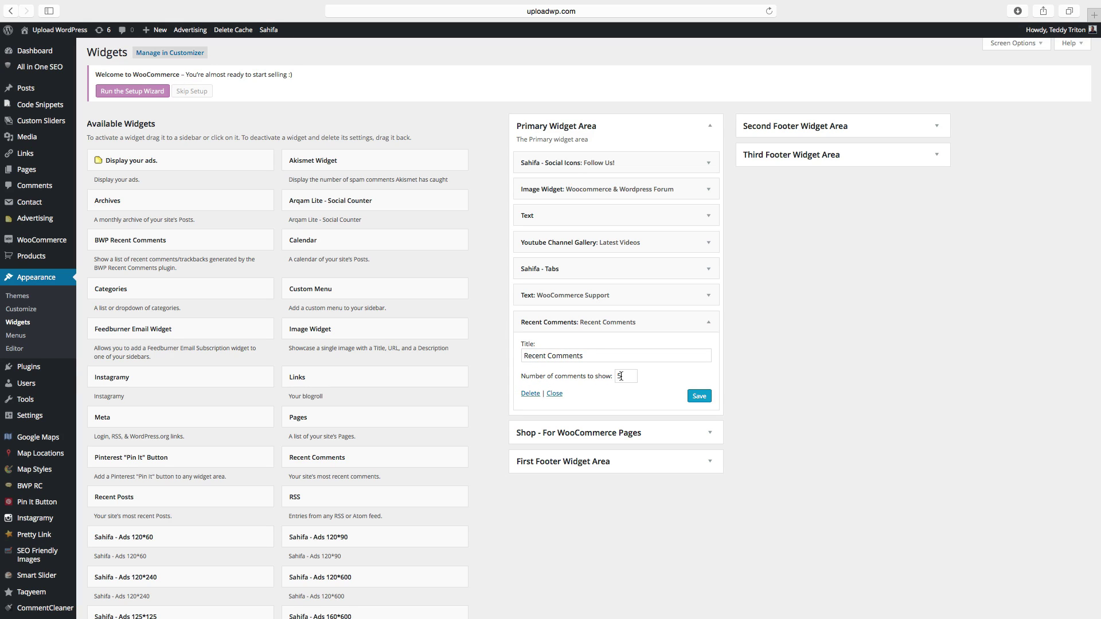
# Save the Recent Comments widget and drag it up to sit right below the Image Widget
pyautogui.click(694, 400)
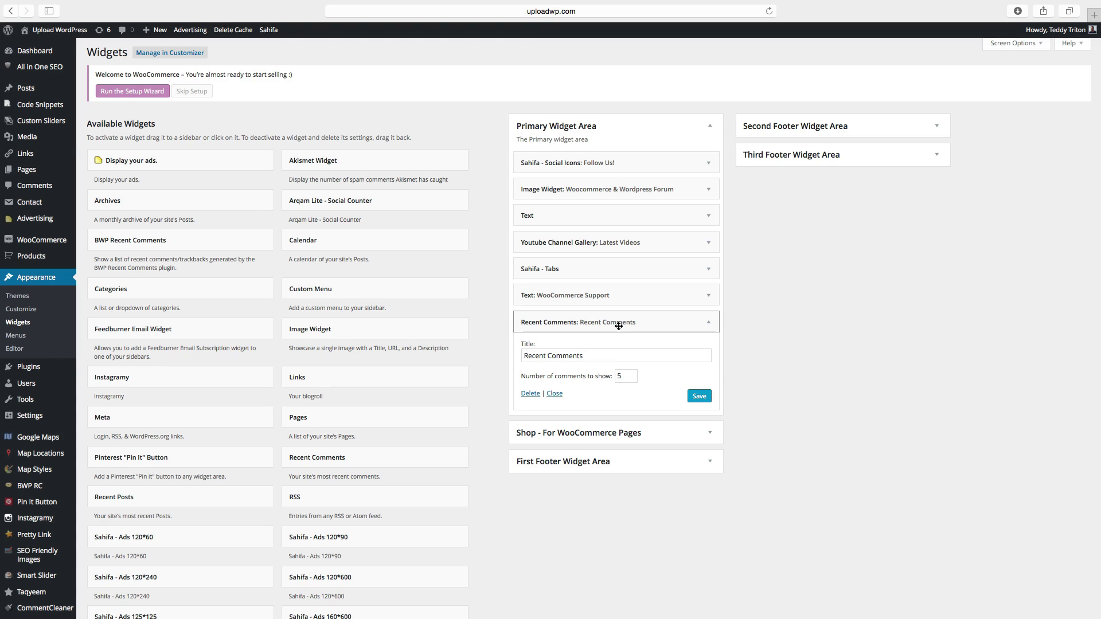
pyautogui.moveTo(619, 325); pyautogui.dragTo(621, 218)
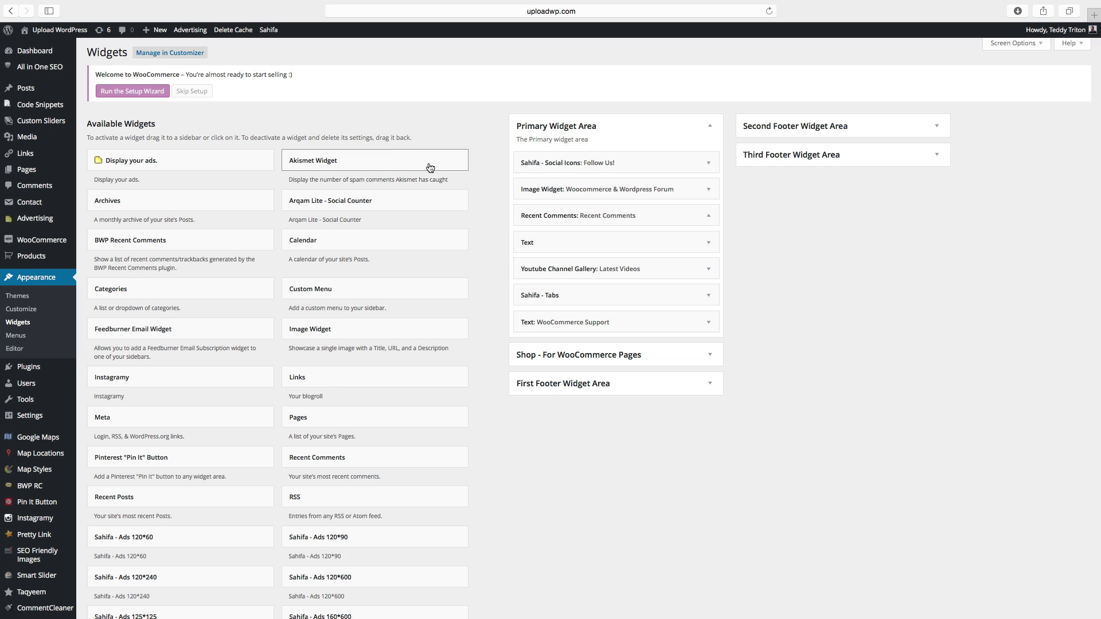
# Visit the live site and scroll to the five-comment Recent Comments list under the forum image
pyautogui.click(56, 33)
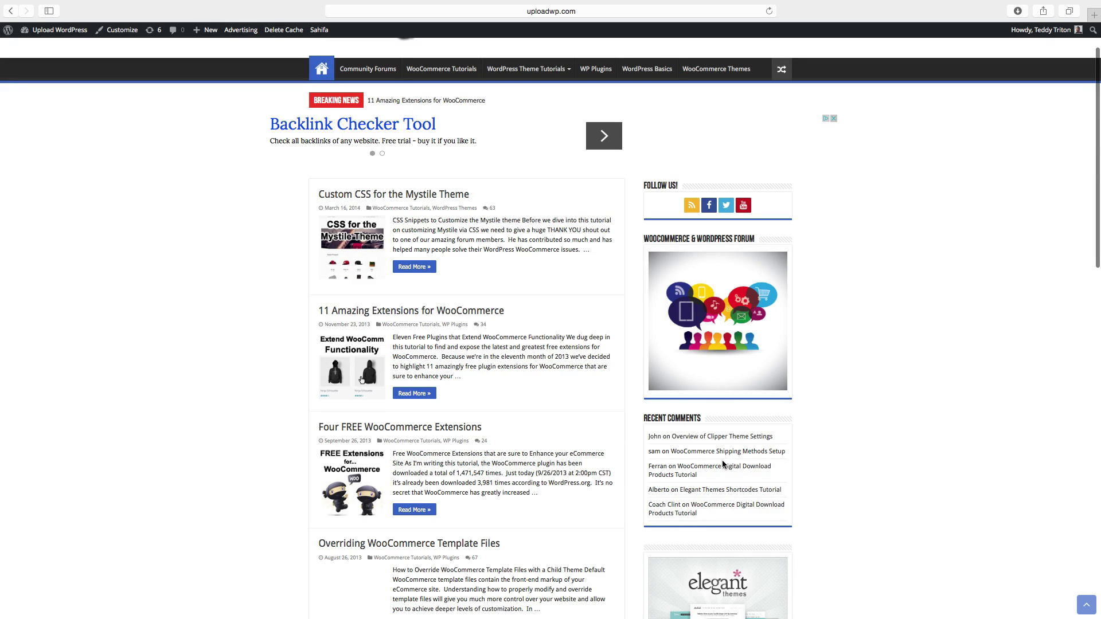
pyautogui.scroll(-15, 722, 465)
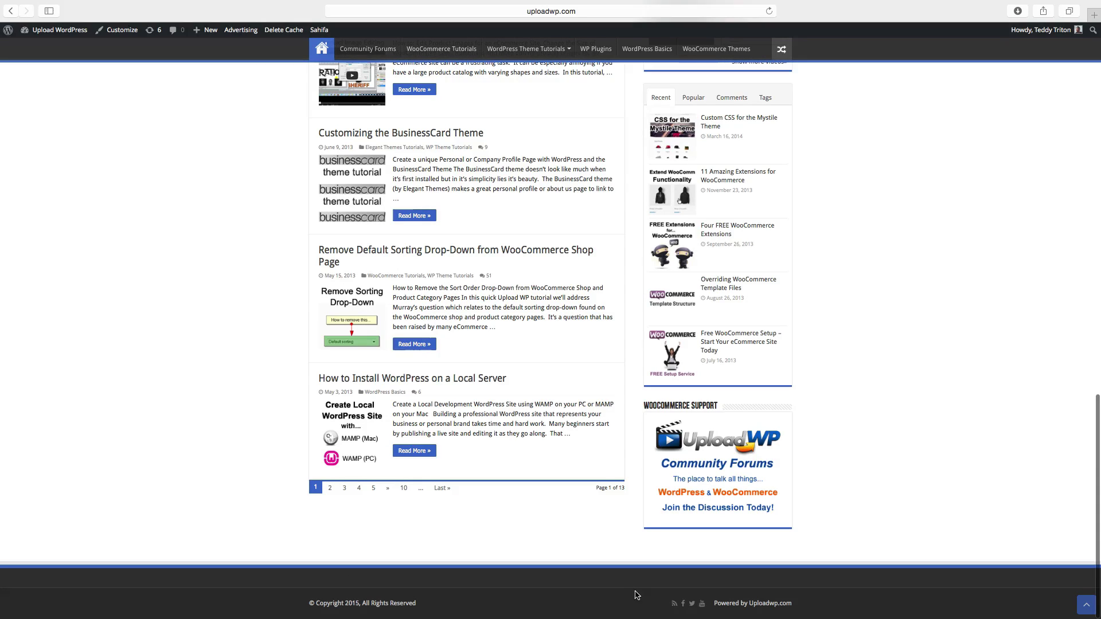
# Return to the Widgets admin page and scroll down the Available Widgets list
pyautogui.moveTo(57, 30)
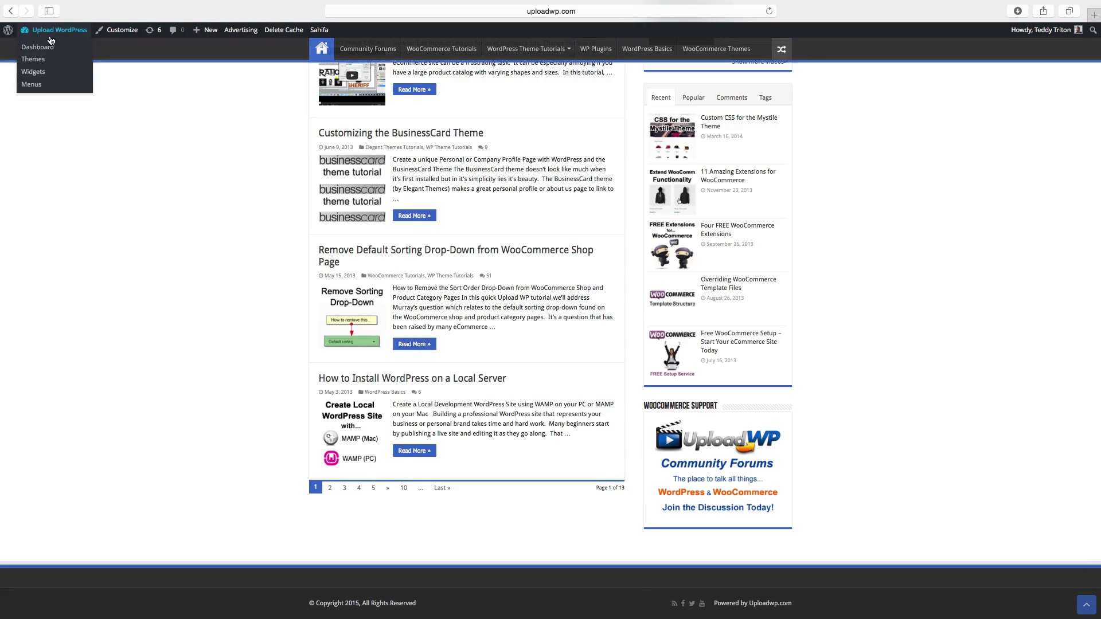
pyautogui.click(33, 73)
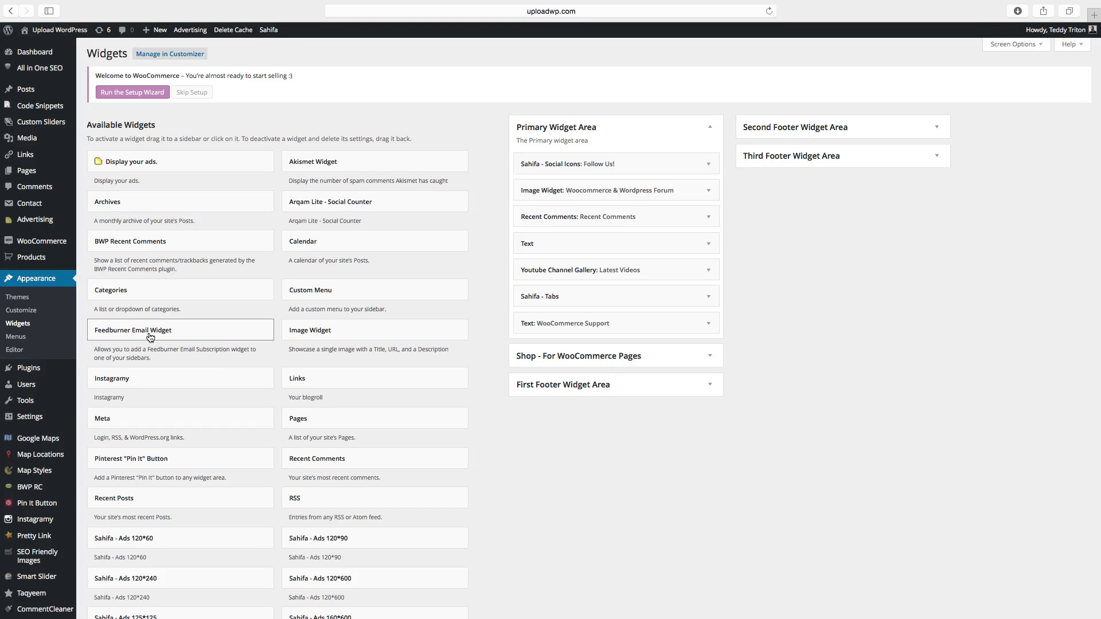
pyautogui.scroll(-10, 154, 395)
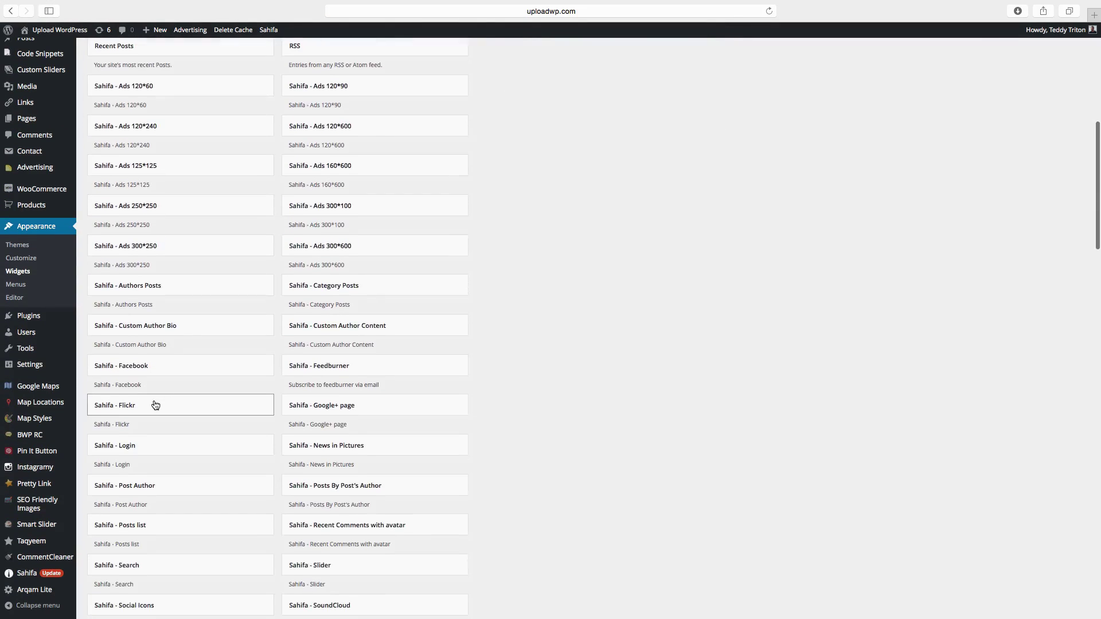
pyautogui.scroll(-3, 155, 405)
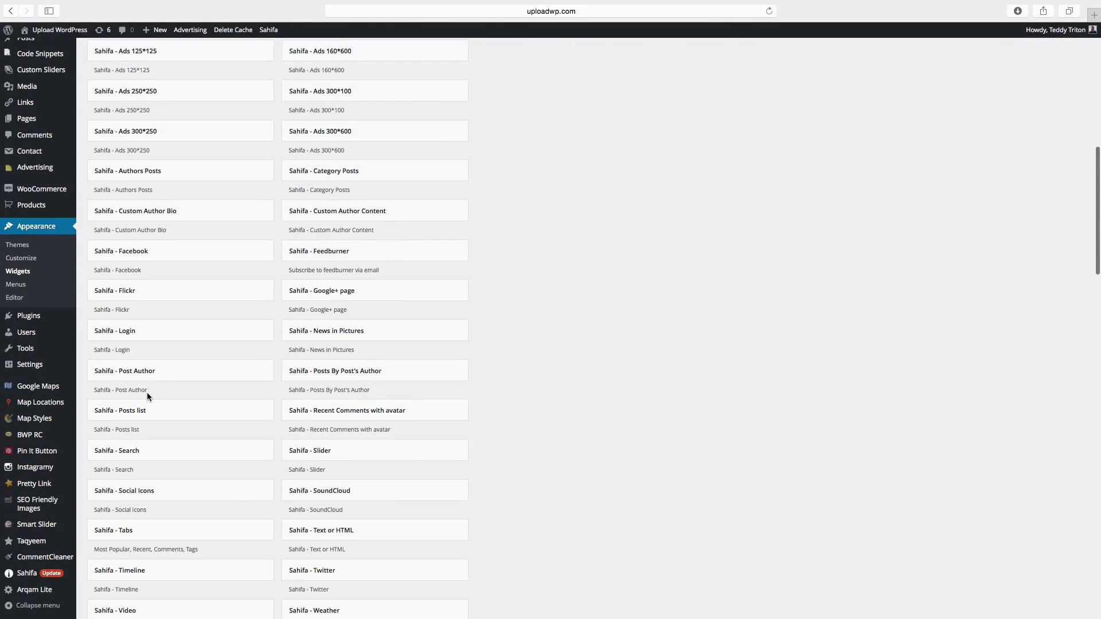
pyautogui.scroll(-5, 146, 396)
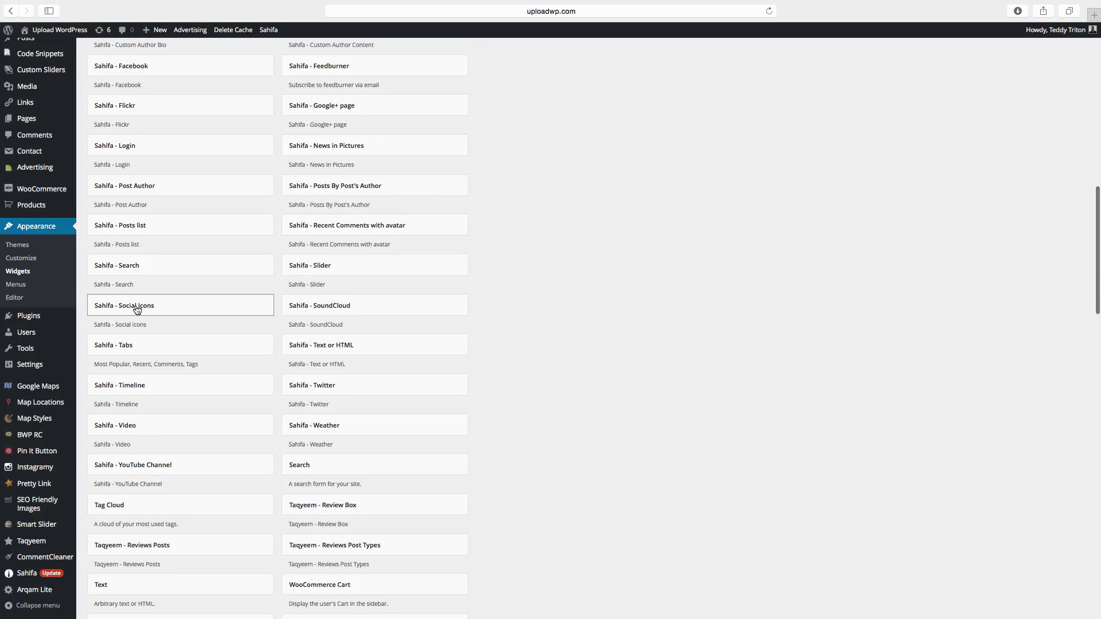
# Add Sahifa - Social Icons to the Second Footer Widget Area, titled 'Social Media', and save
pyautogui.click(138, 310)
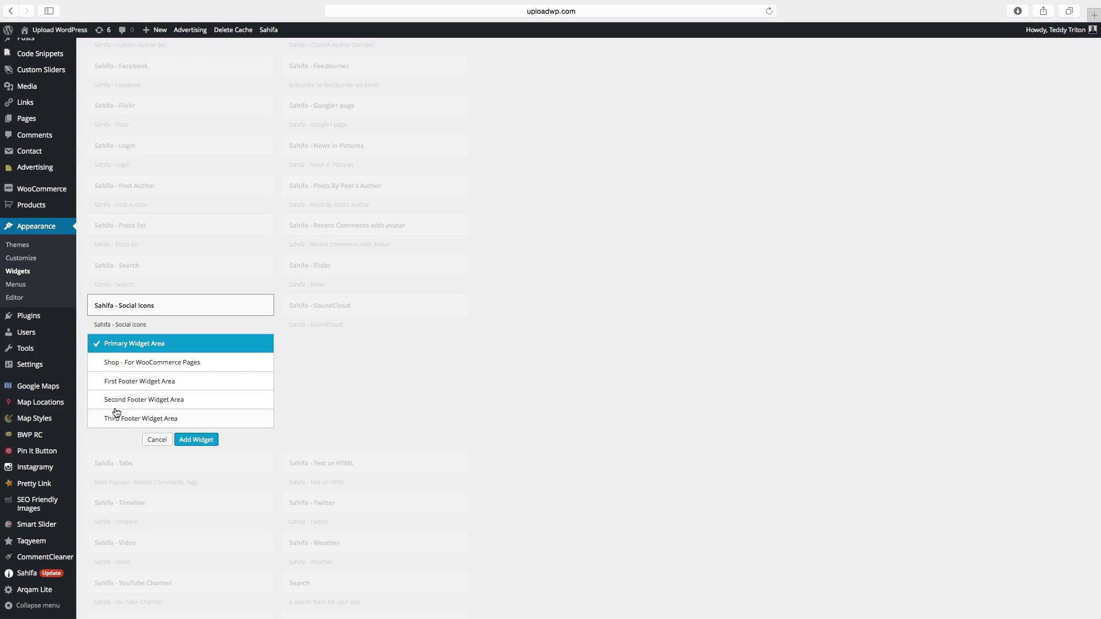
pyautogui.click(116, 402)
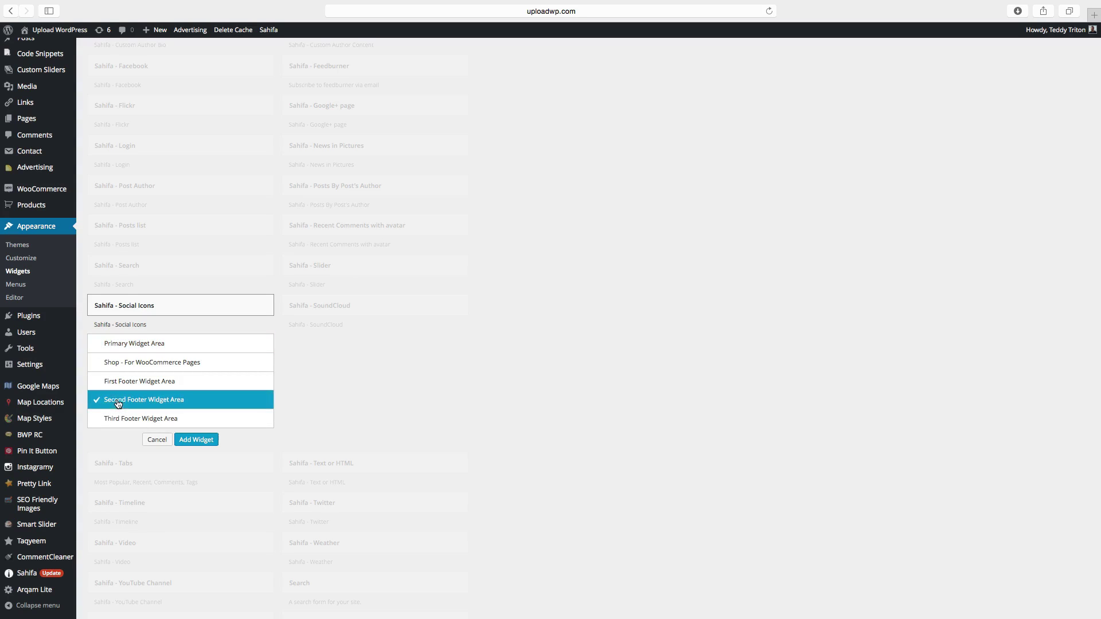
pyautogui.click(189, 439)
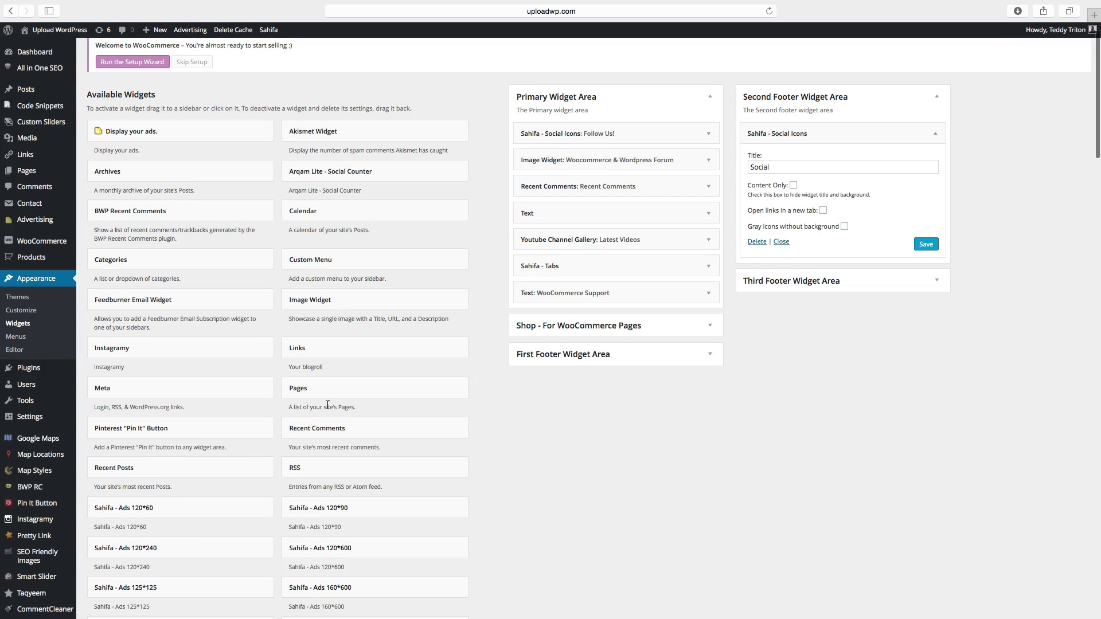
pyautogui.click(778, 167)
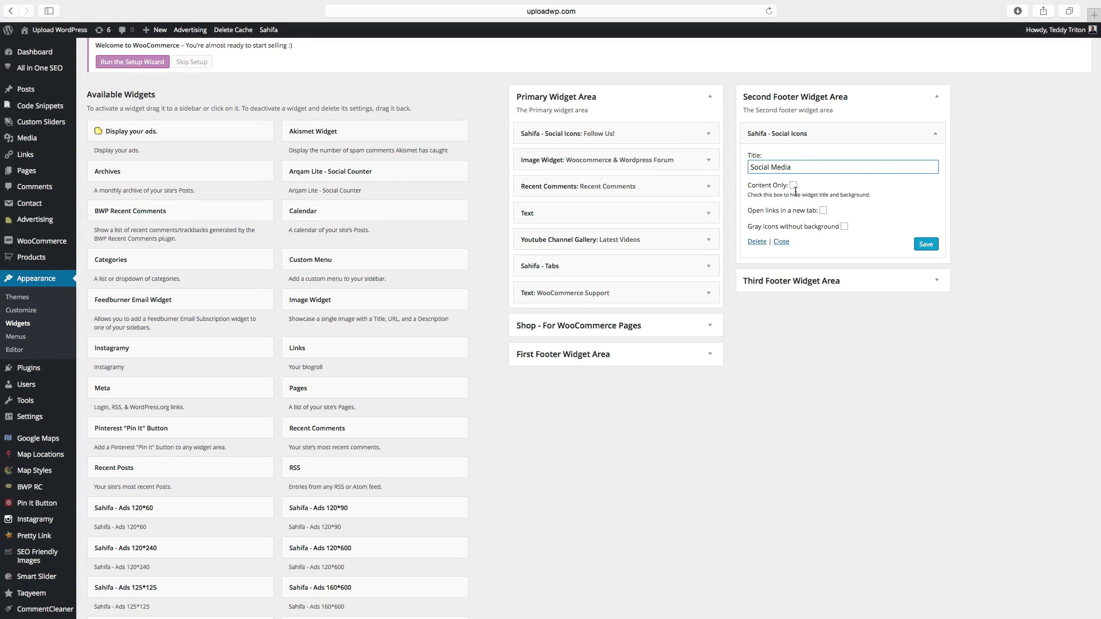
pyautogui.click(927, 245)
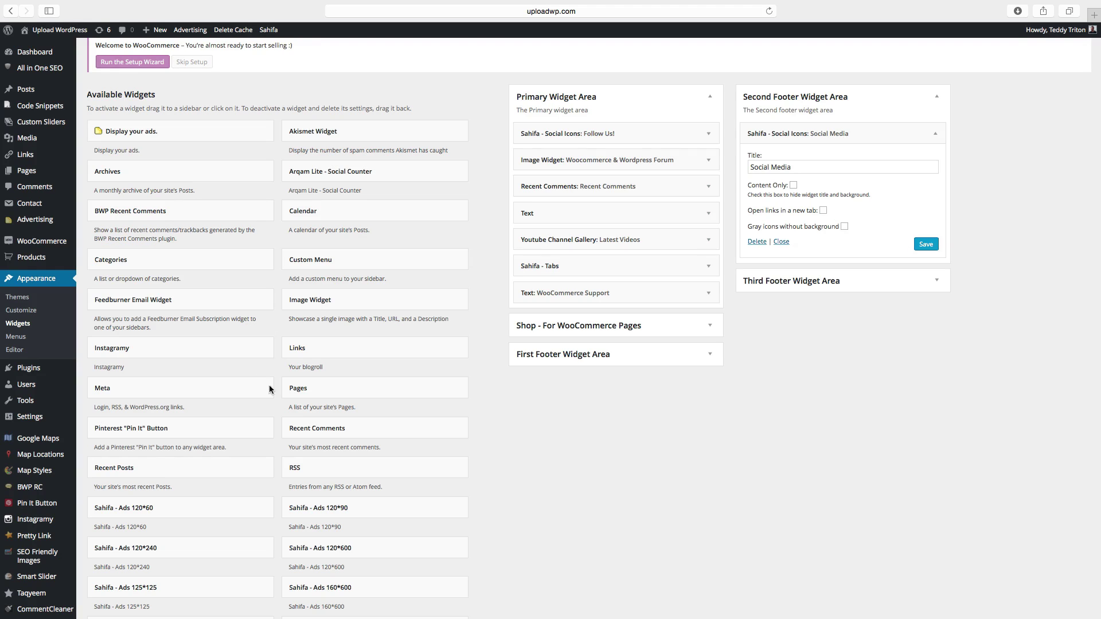
# Add a Recent Posts widget to the Third Footer Widget Area
pyautogui.scroll(-5, 267, 415)
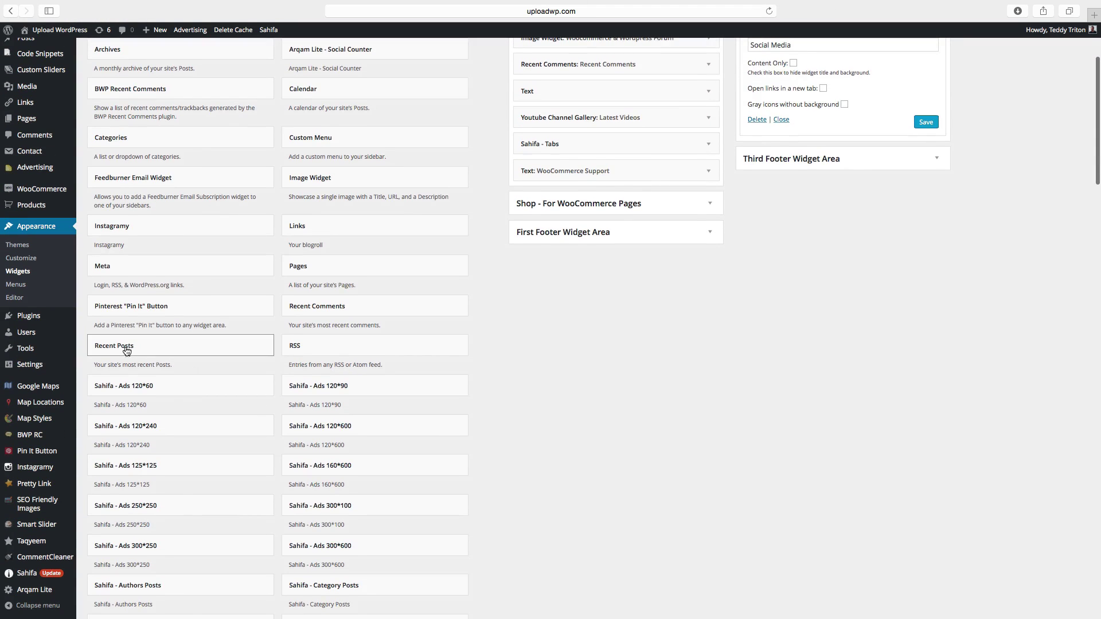
pyautogui.click(129, 350)
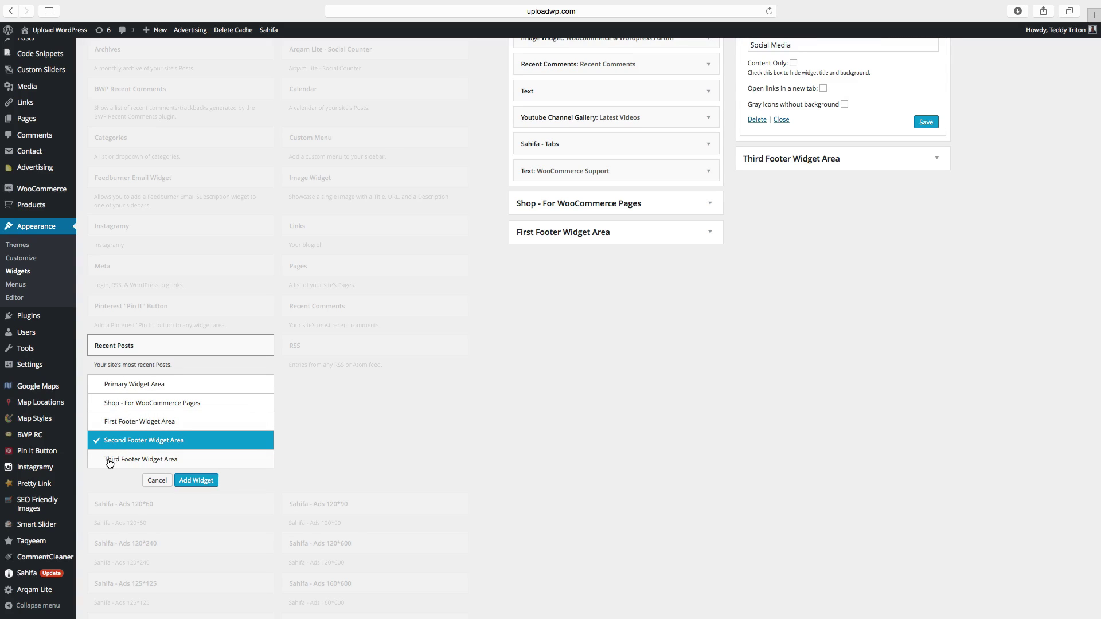
pyautogui.click(116, 461)
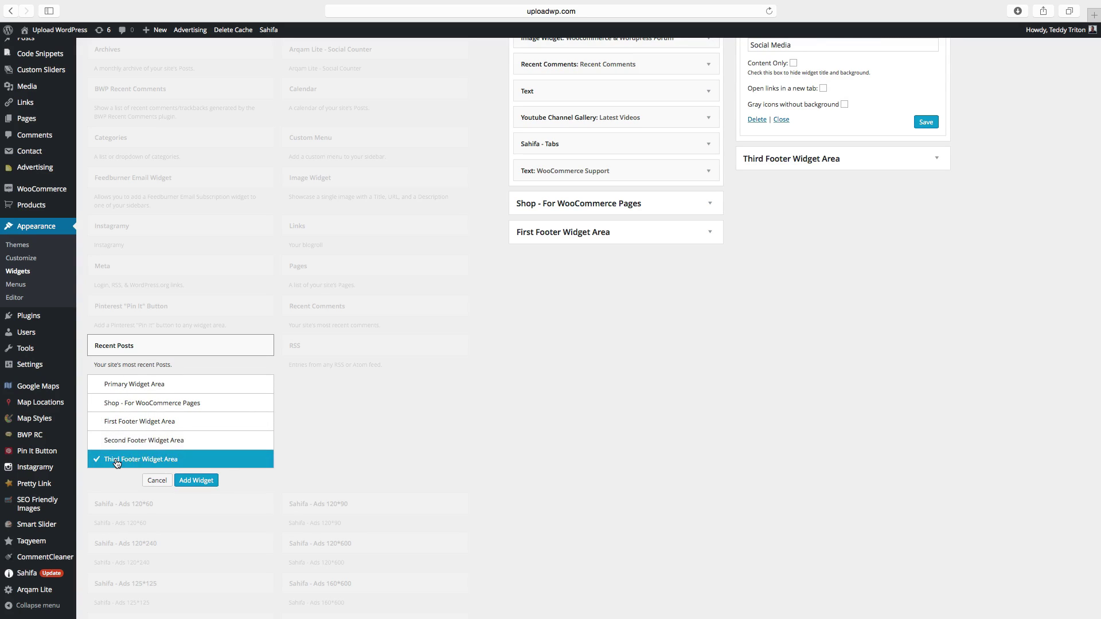
pyautogui.click(193, 482)
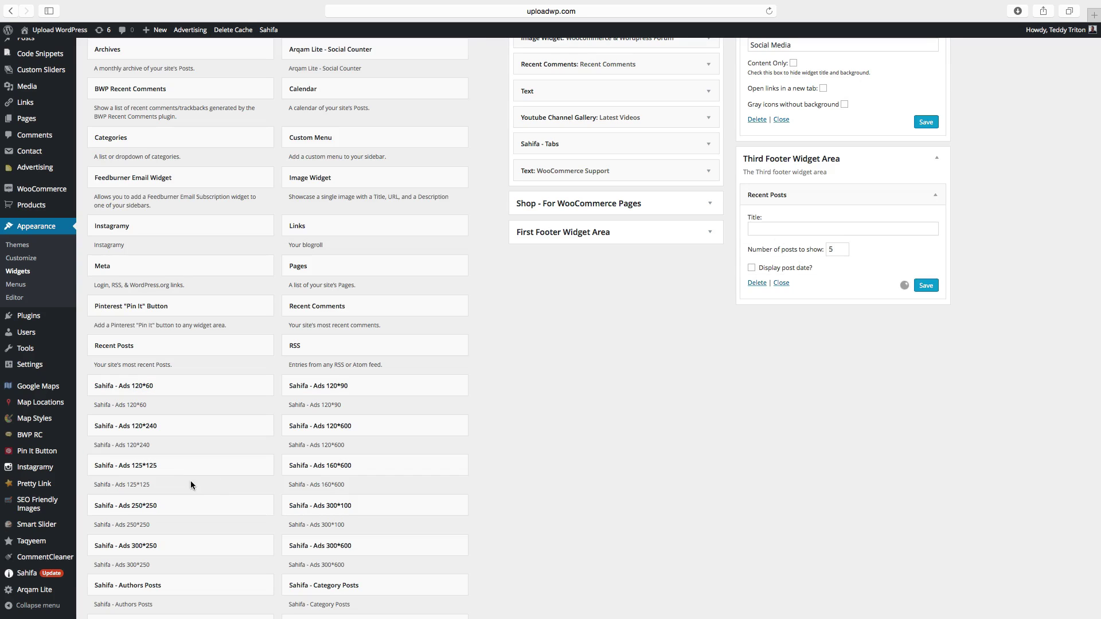
# Title it 'Recent posts', show 2 posts with post dates, and save
pyautogui.click(780, 231)
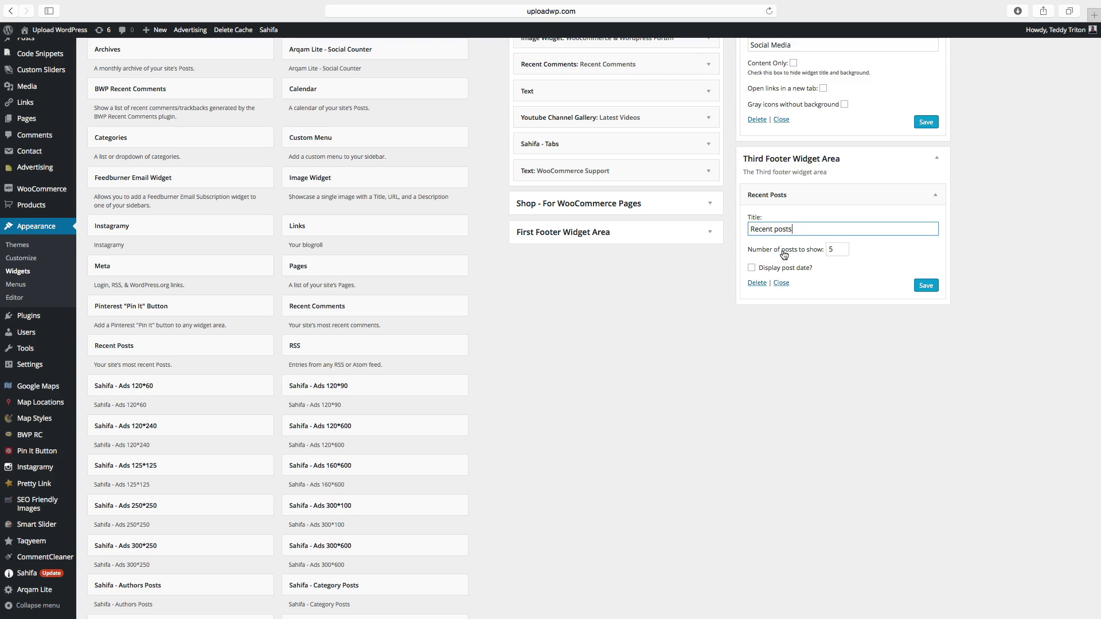
pyautogui.click(837, 250)
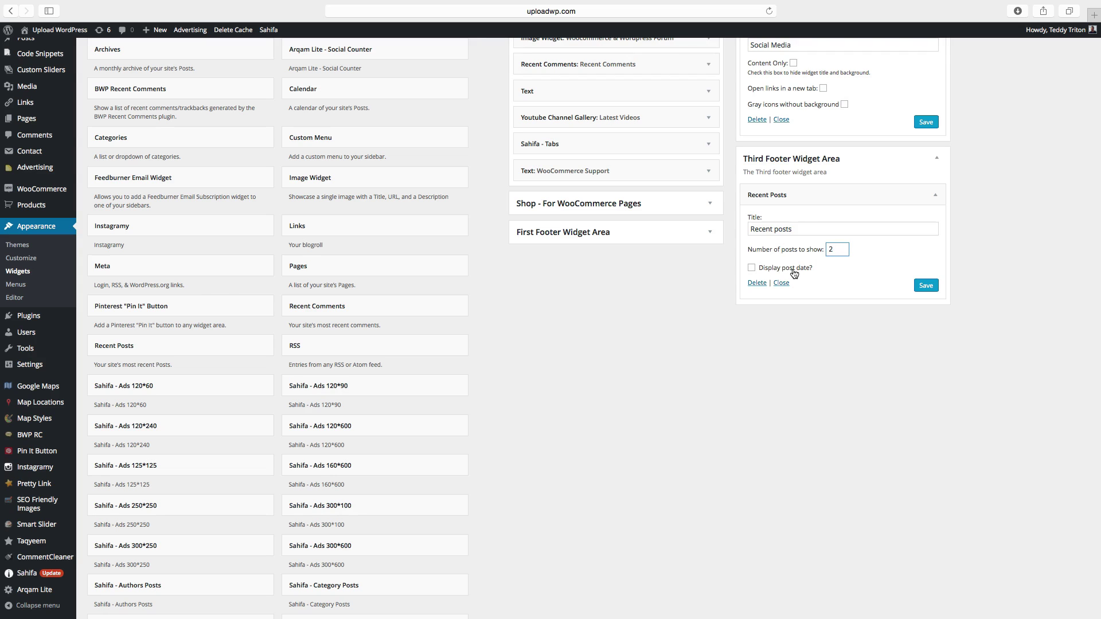
pyautogui.click(751, 268)
pyautogui.click(932, 284)
# Add a Text widget to the First Footer Widget Area
pyautogui.scroll(-6, 573, 314)
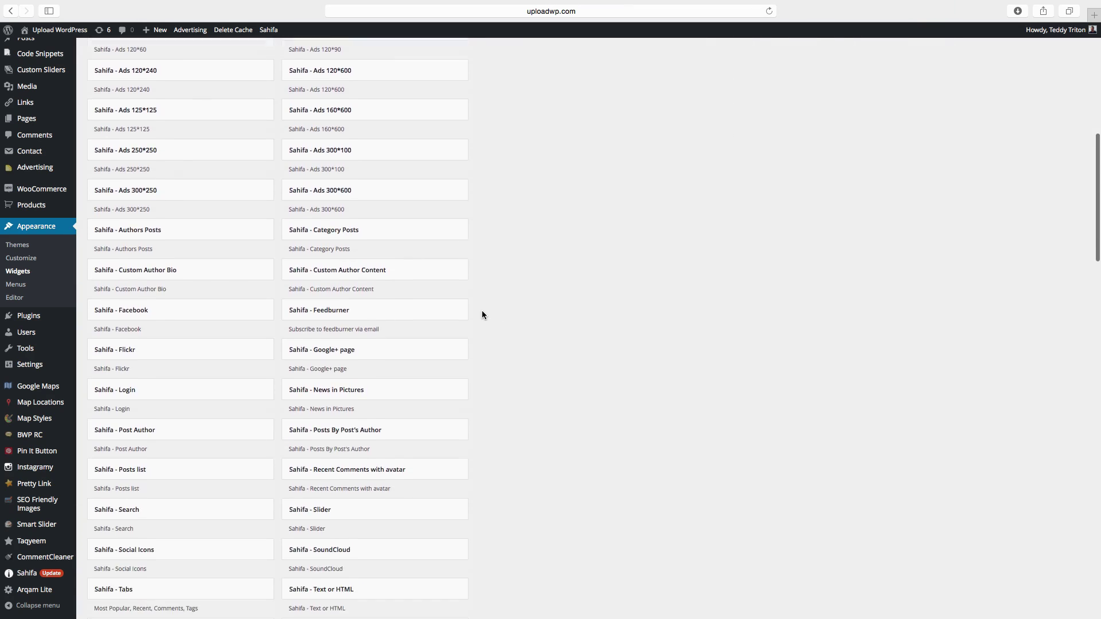
pyautogui.scroll(-6, 520, 314)
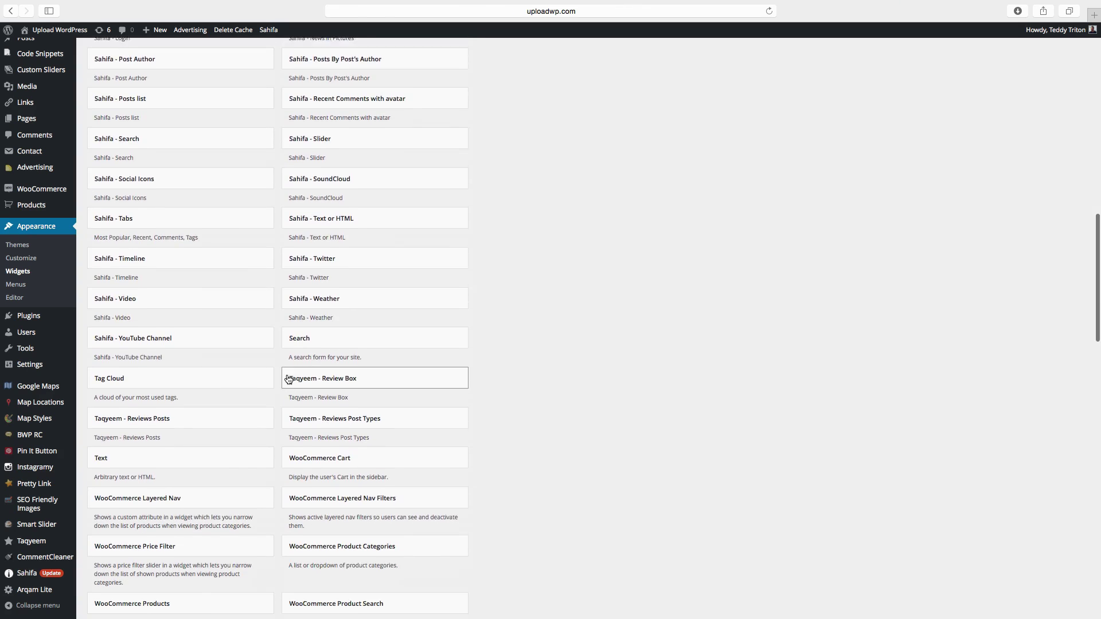
pyautogui.scroll(-1, 288, 380)
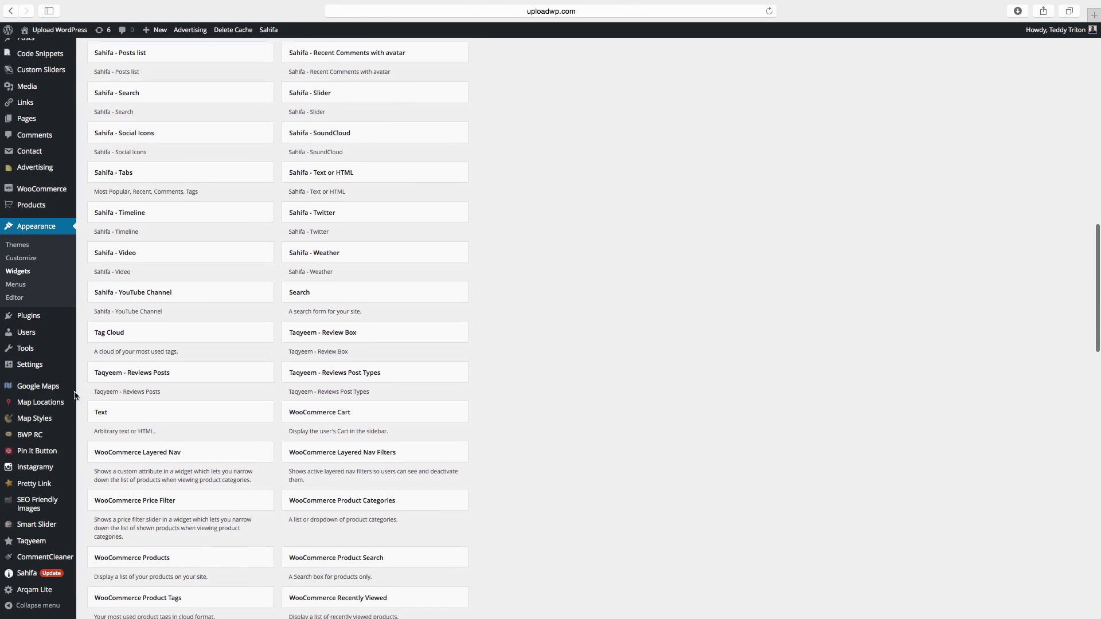
pyautogui.click(113, 415)
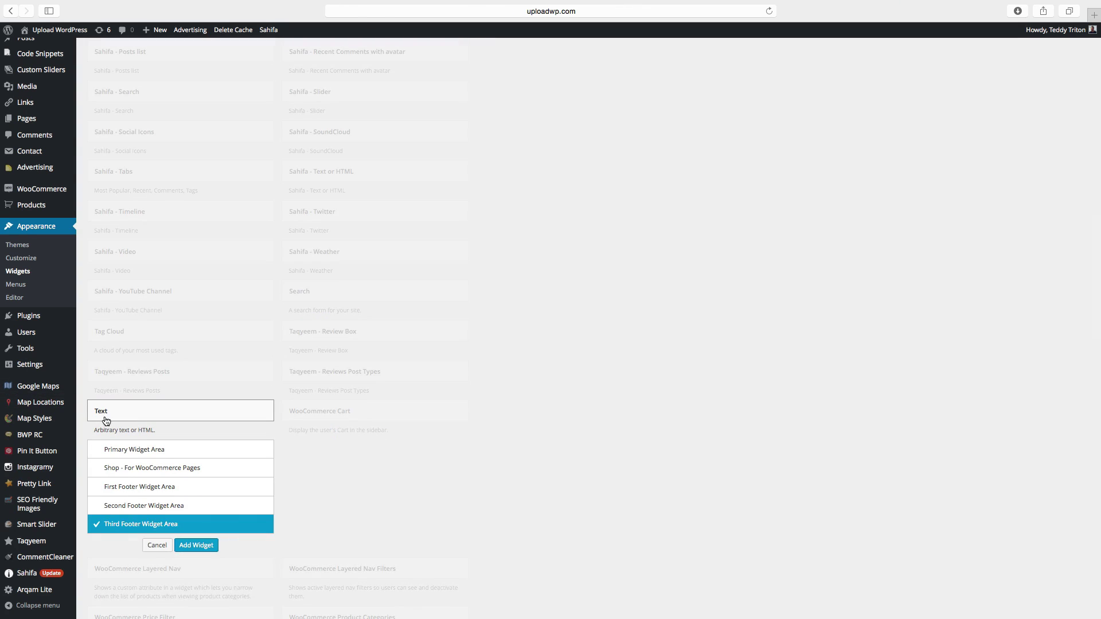
pyautogui.click(112, 492)
pyautogui.click(197, 544)
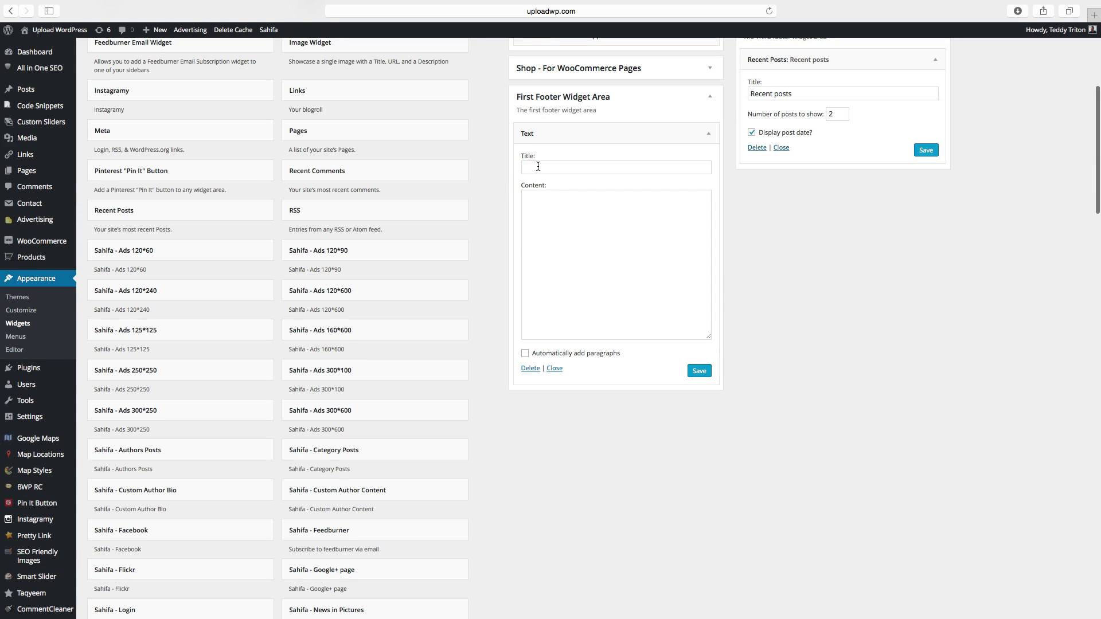
# Title it 'Contact Information', list Email, Phone and Adress lines, and save
pyautogui.click(538, 167)
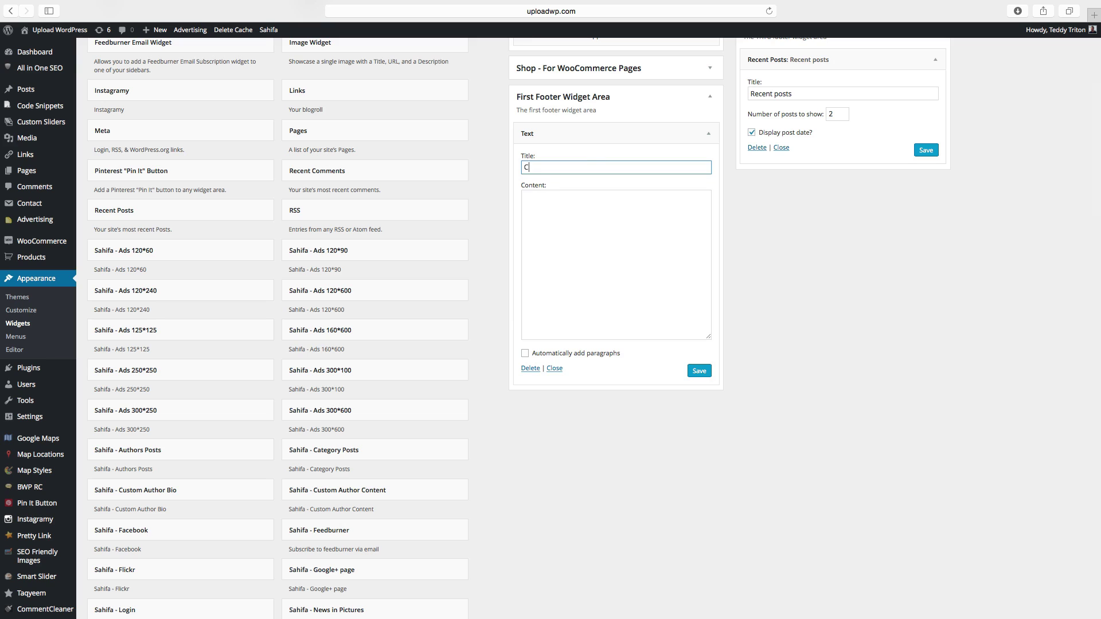
pyautogui.write('Contact Information')
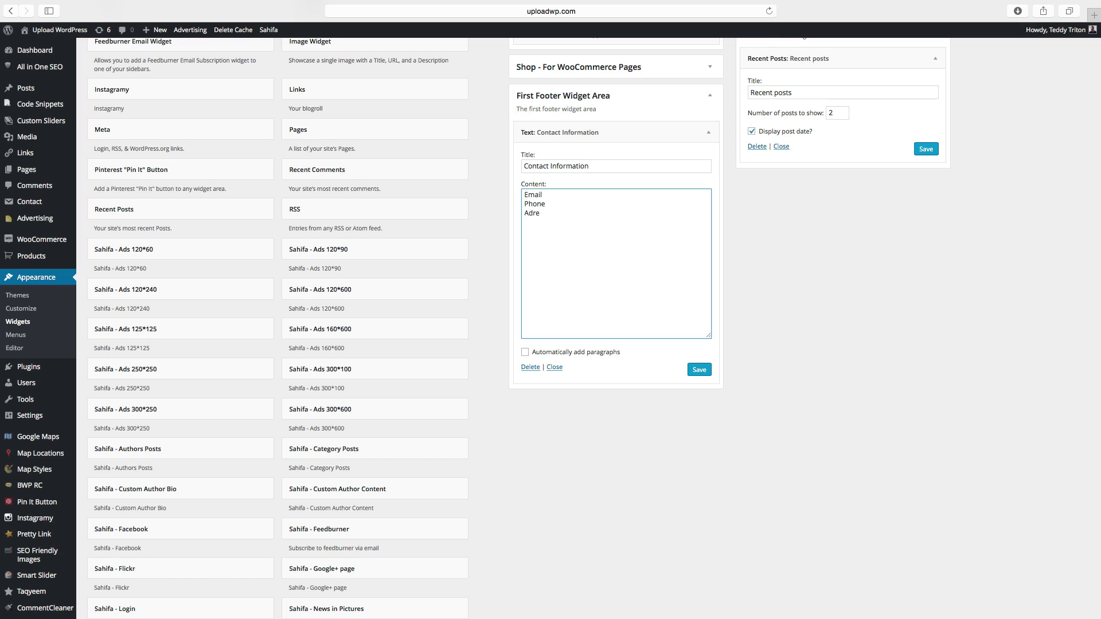
pyautogui.write('ss')
pyautogui.click(696, 371)
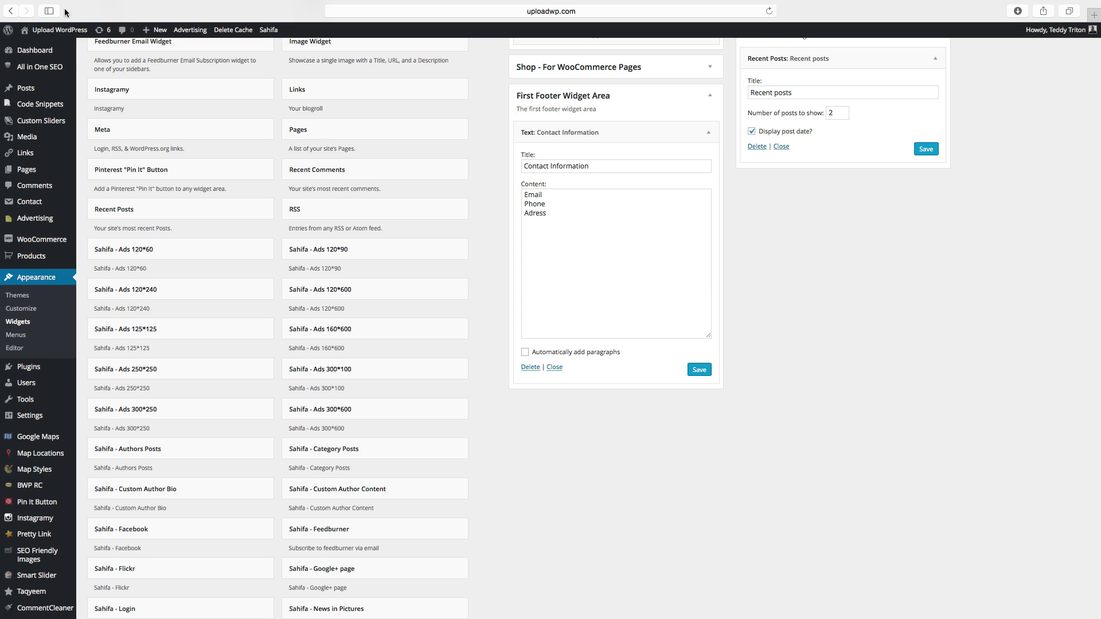
# Open the live site and scroll to the footer showing contact details, social icons and two dated posts
pyautogui.click(51, 33)
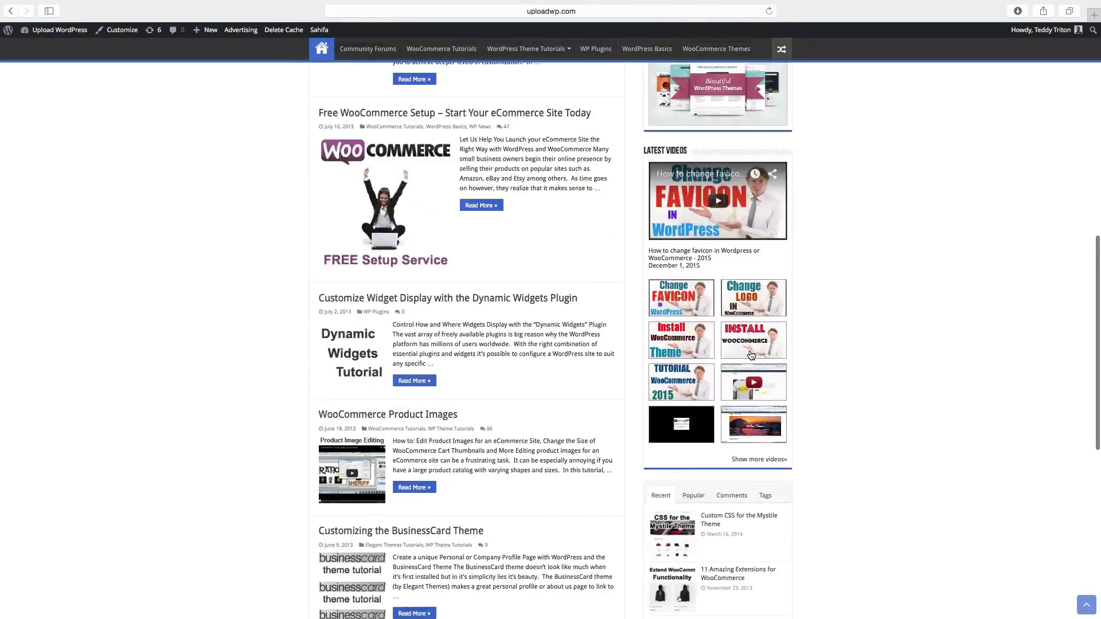
pyautogui.scroll(15, 751, 364)
pyautogui.scroll(-3, 741, 418)
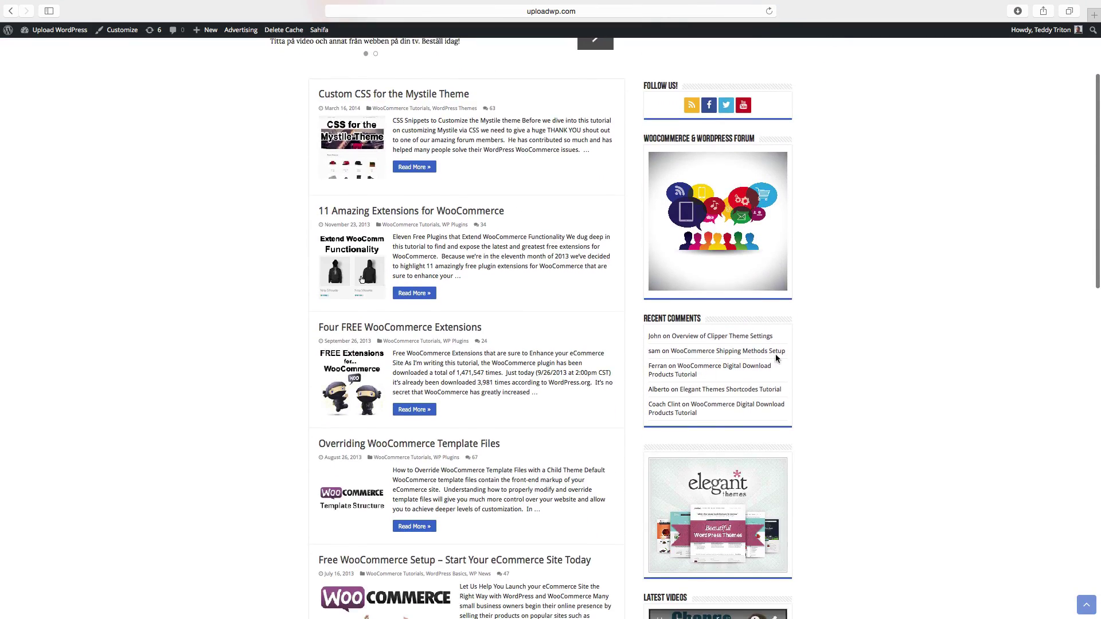
pyautogui.scroll(-15, 409, 490)
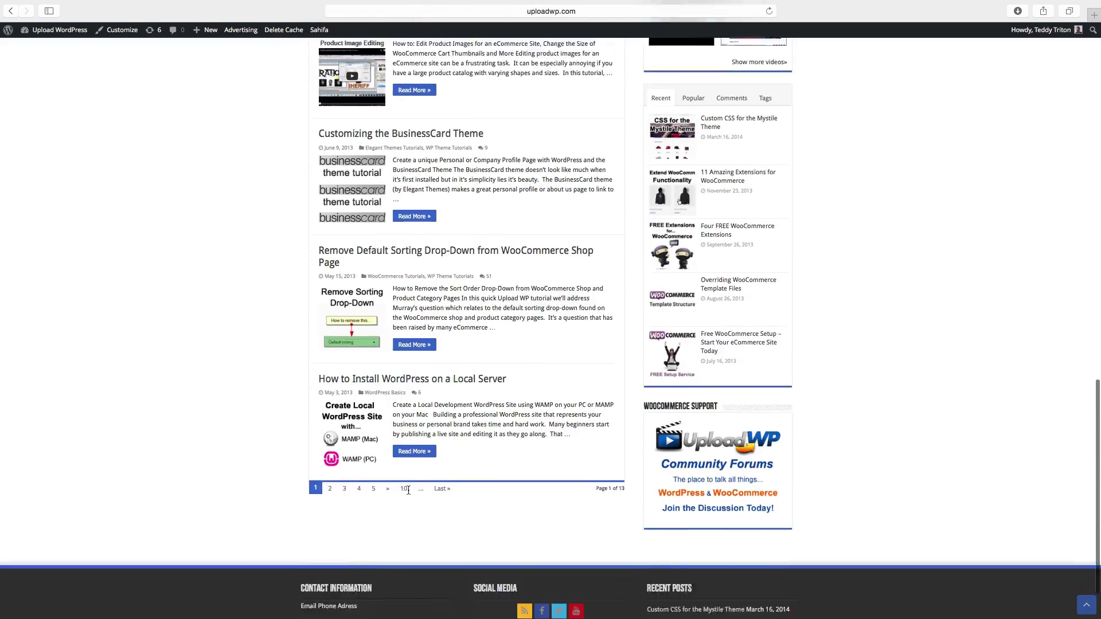